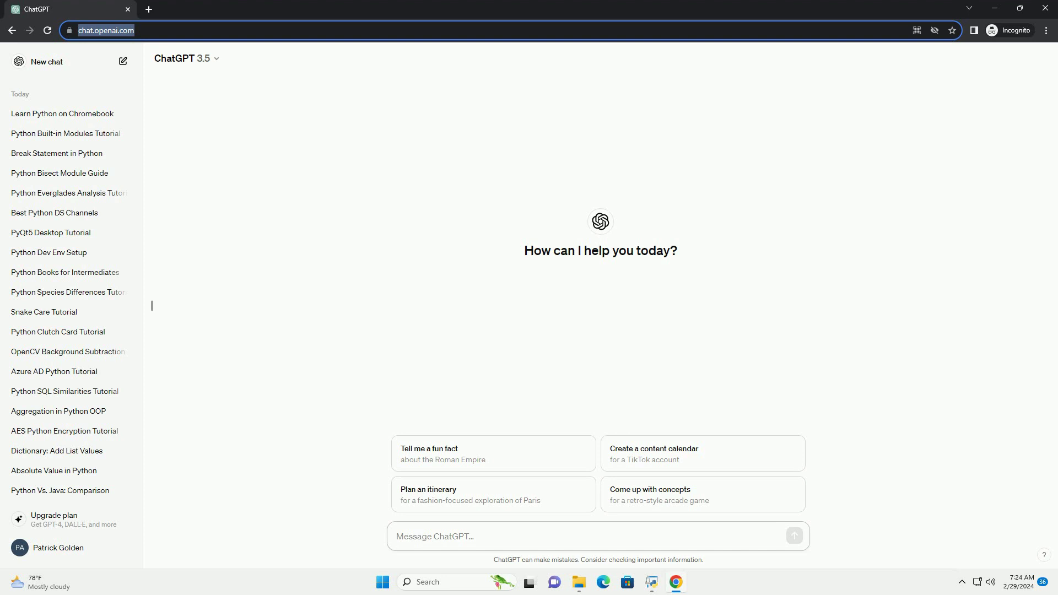
text(write an informative tutorial about change python version in linux with code example)
- Send the request for a Linux Python-version tutorial with code examples to ChatGPT
key(Return)
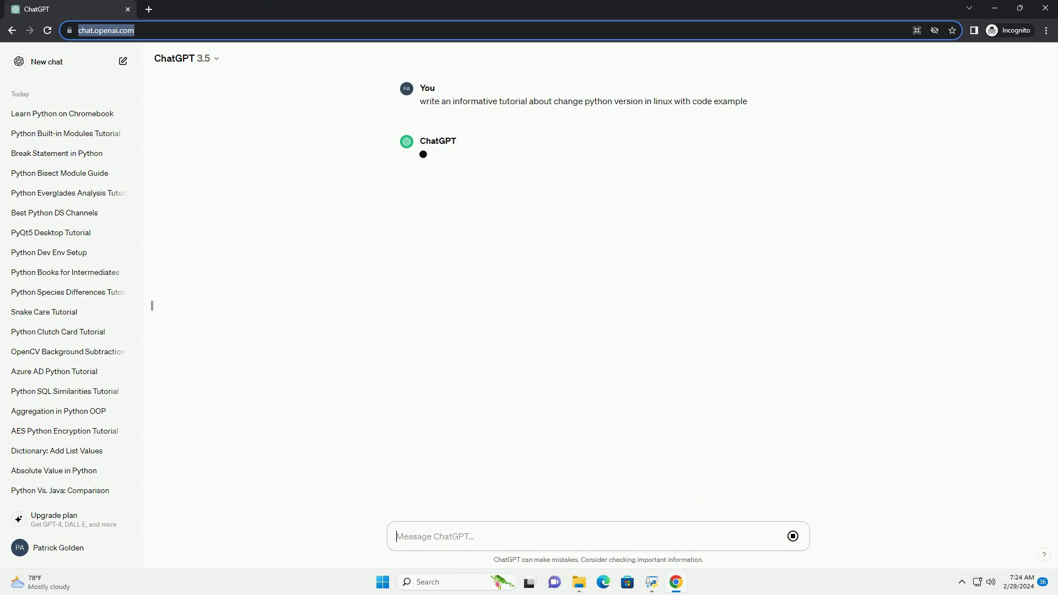